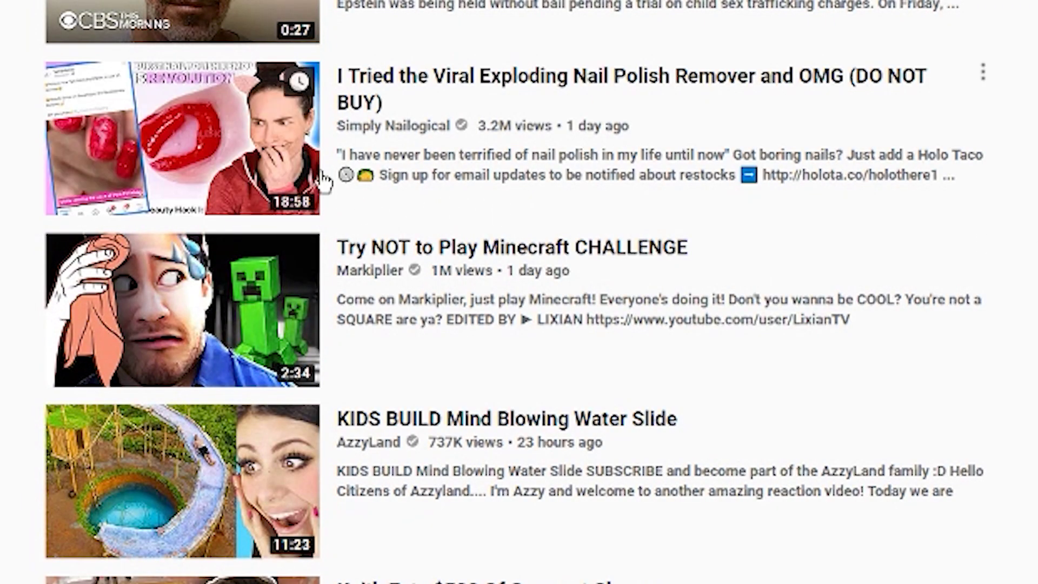
Step: Place the ARK_0375 photo from File Explorer onto the blank Untitled-4 canvas
{"action": "scroll", "coordinate": [246, 216], "scroll_direction": "down", "scroll_amount": 5}
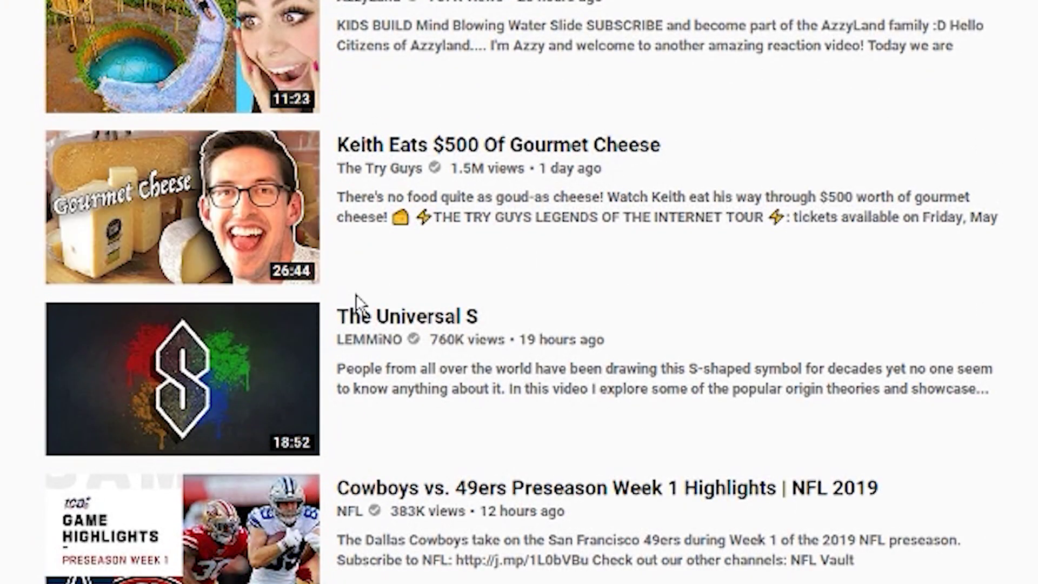
{"action": "scroll", "coordinate": [762, 270], "scroll_direction": "down", "scroll_amount": 5}
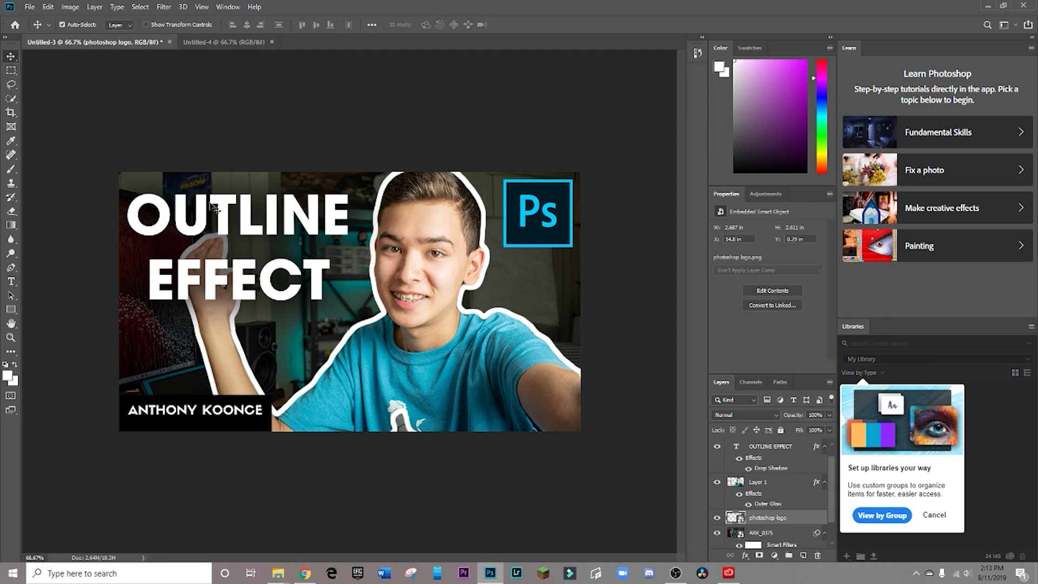
{"action": "left_click", "coordinate": [229, 41]}
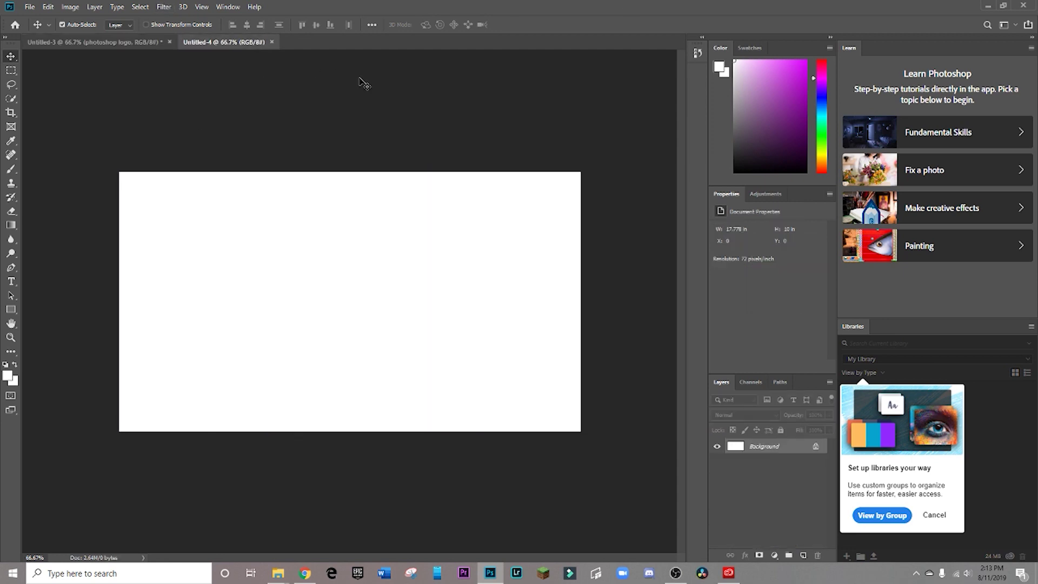
{"action": "key", "text": "super+e"}
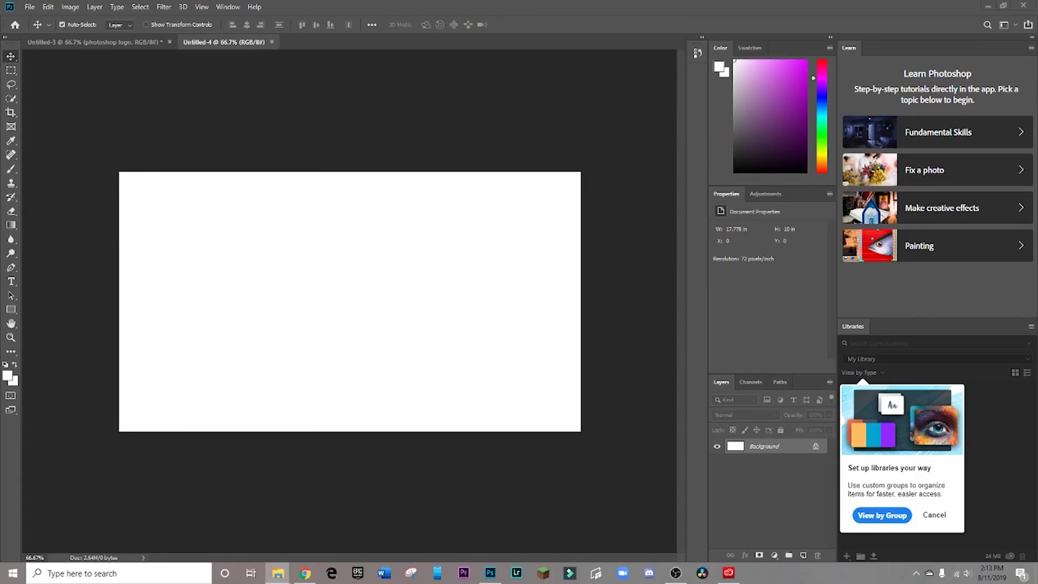
{"action": "left_click_drag", "start_coordinate": [723, 132], "coordinate": [415, 269]}
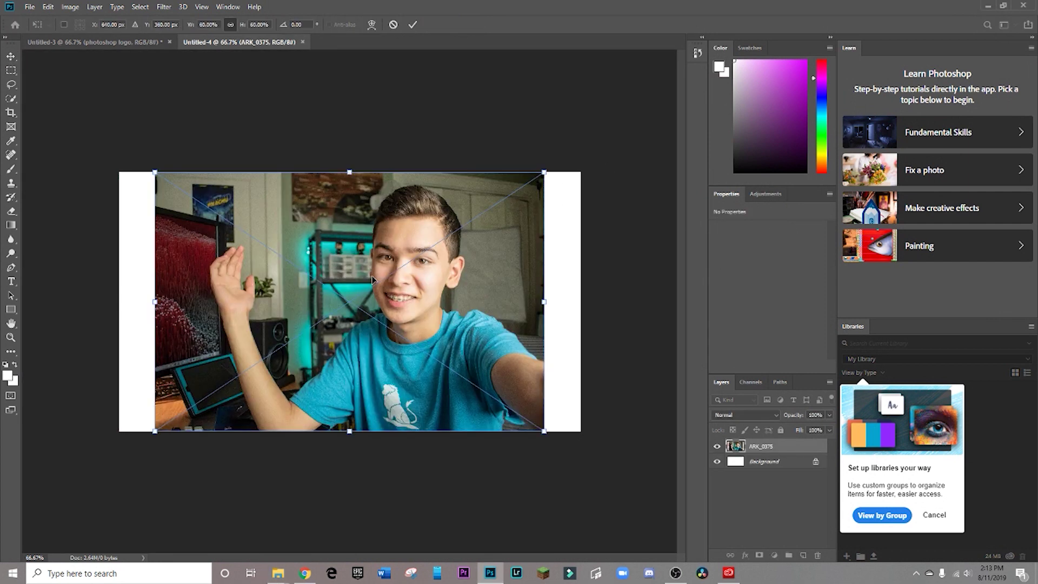
Step: Scale and position the ARK_0375 photo so it fills the whole frame
{"action": "left_click_drag", "start_coordinate": [554, 180], "coordinate": [589, 155]}
{"action": "left_click_drag", "start_coordinate": [546, 210], "coordinate": [538, 215]}
{"action": "left_click_drag", "start_coordinate": [589, 469], "coordinate": [581, 463]}
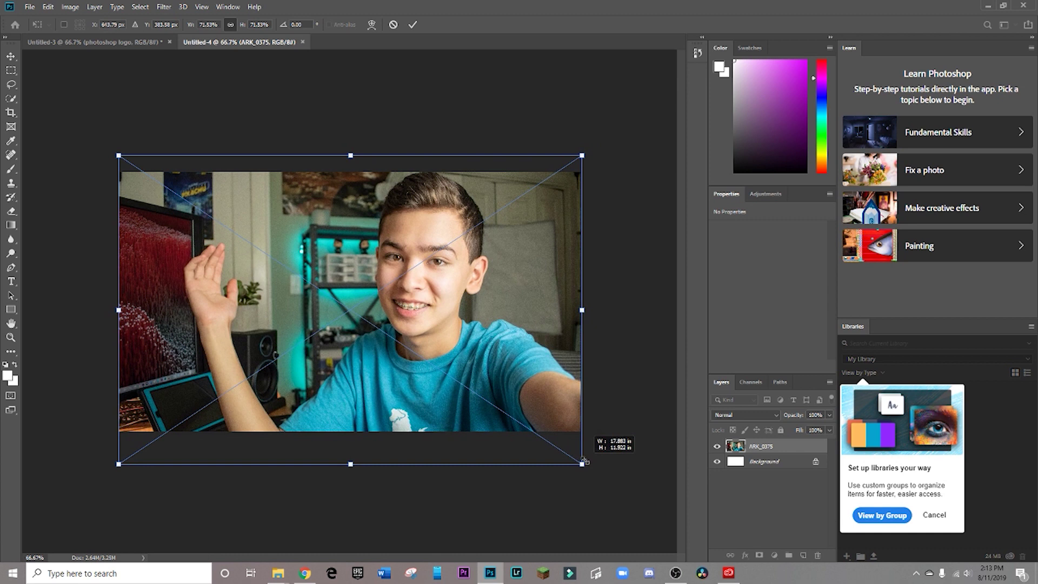
{"action": "left_click_drag", "start_coordinate": [516, 402], "coordinate": [511, 402]}
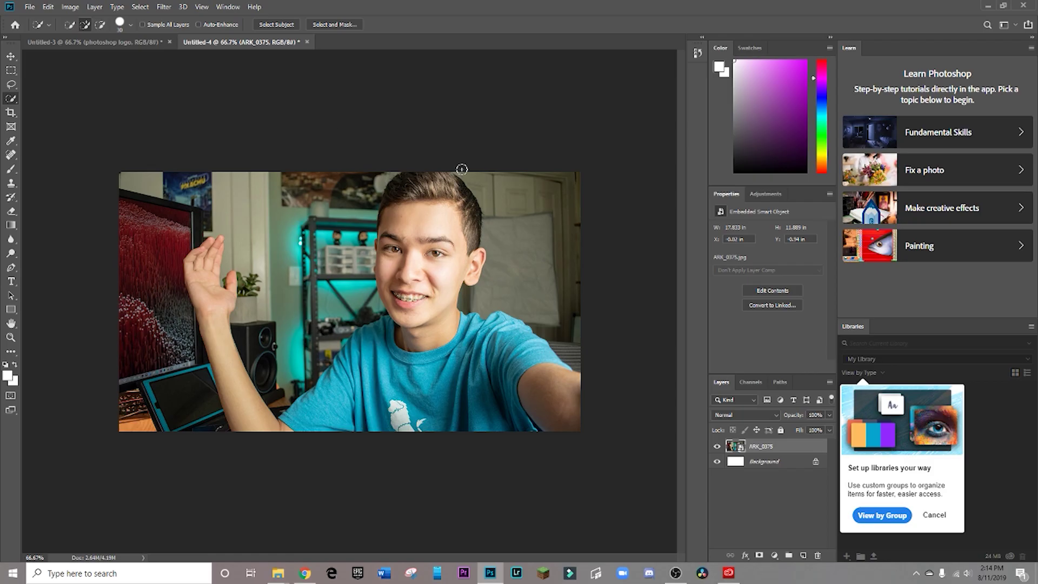
Step: Quick-select the person's head, shirt and arms, then switch to Subtract from Selection
{"action": "left_click_drag", "start_coordinate": [436, 195], "coordinate": [422, 291]}
{"action": "left_click_drag", "start_coordinate": [421, 345], "coordinate": [378, 396]}
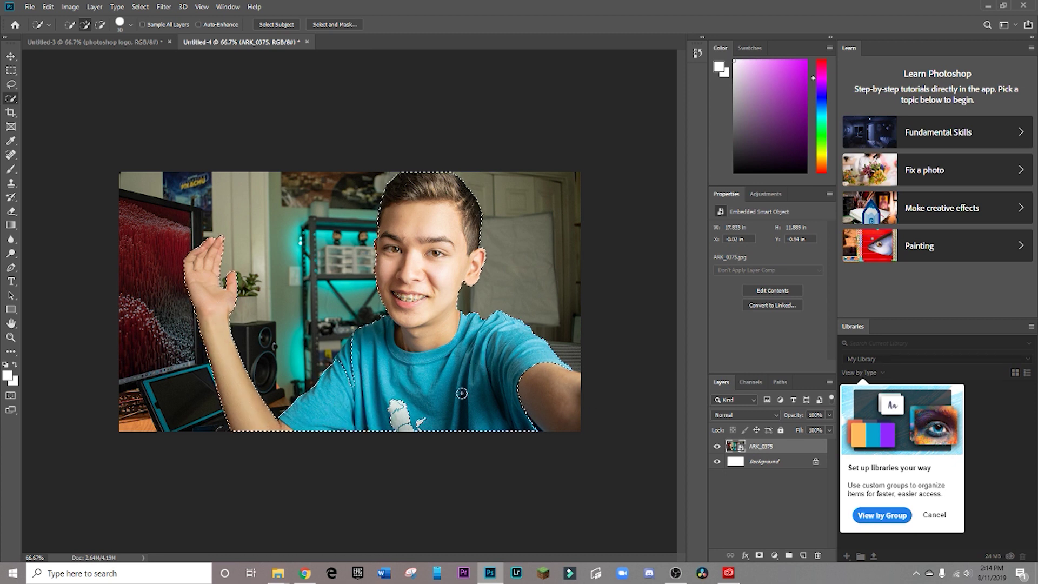
{"action": "left_click", "coordinate": [552, 396]}
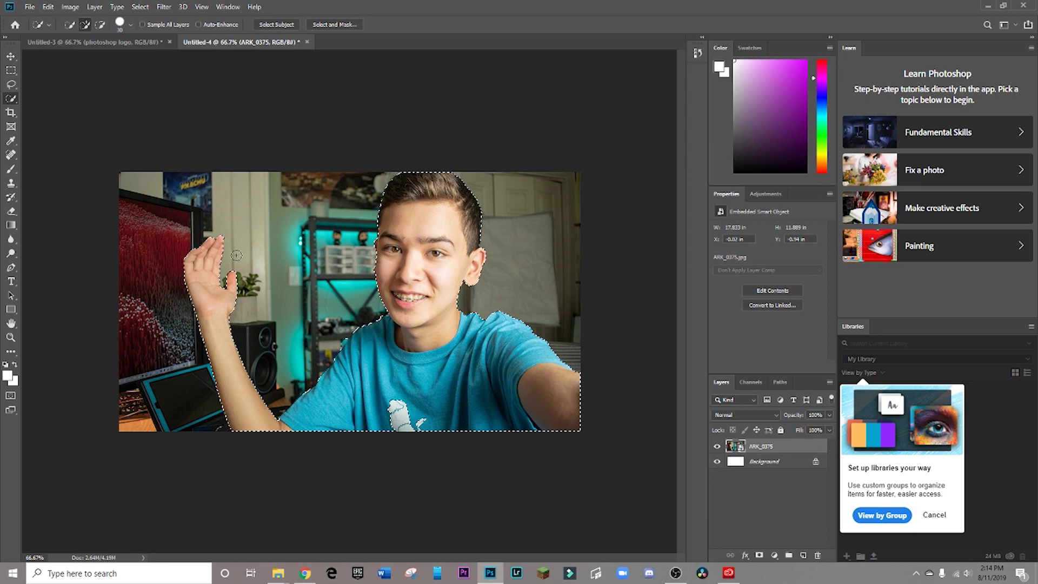
{"action": "left_click", "coordinate": [100, 25]}
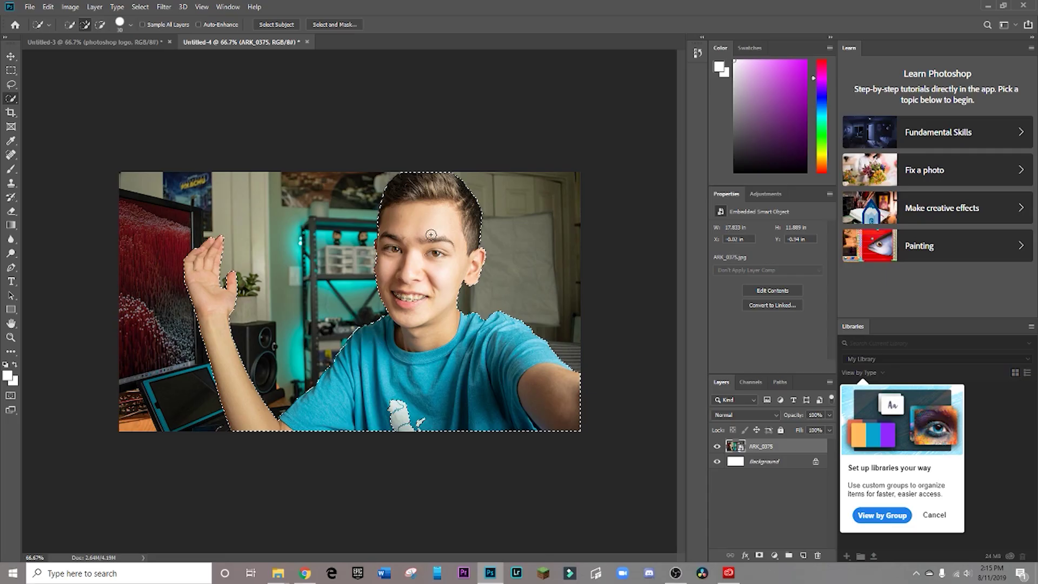
Step: Refine the selection in Select and Mask: Smooth 61, Feather 4.7 px, Contrast 55%, Shift Edge -8%
{"action": "right_click", "coordinate": [431, 235]}
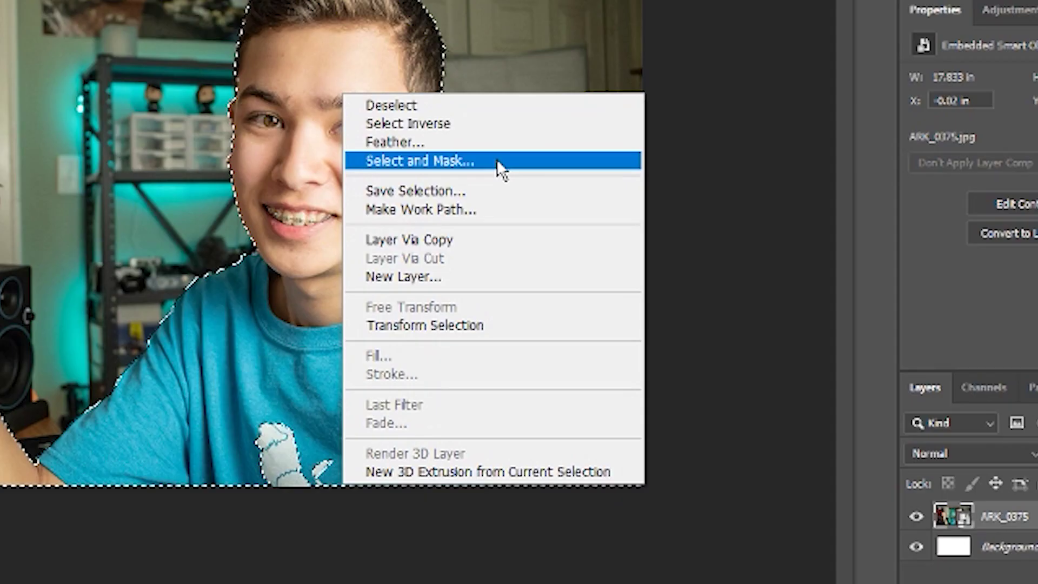
{"action": "left_click", "coordinate": [509, 269]}
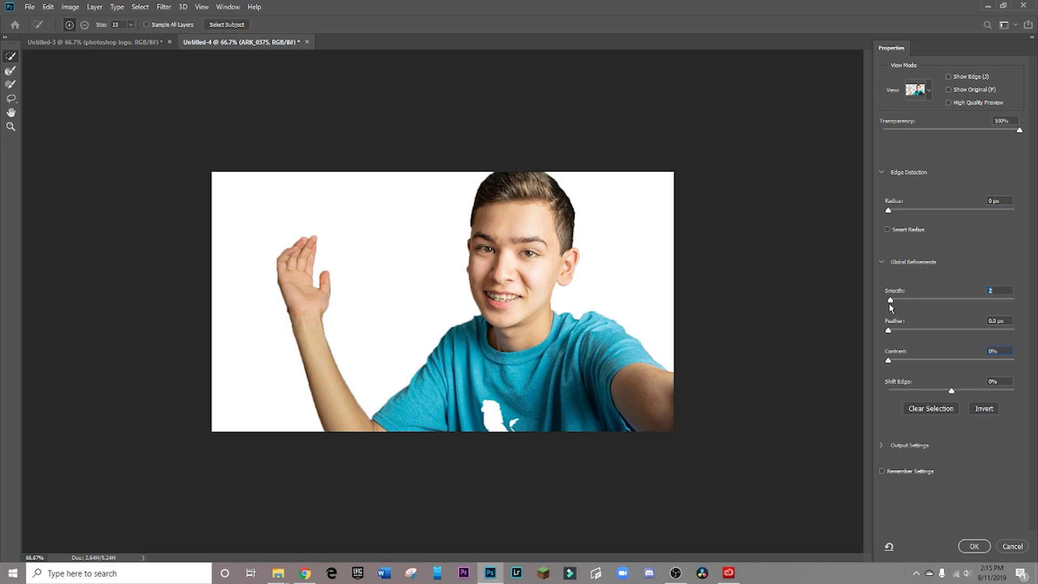
{"action": "left_click_drag", "start_coordinate": [894, 334], "coordinate": [921, 366]}
{"action": "left_click_drag", "start_coordinate": [888, 300], "coordinate": [964, 300]}
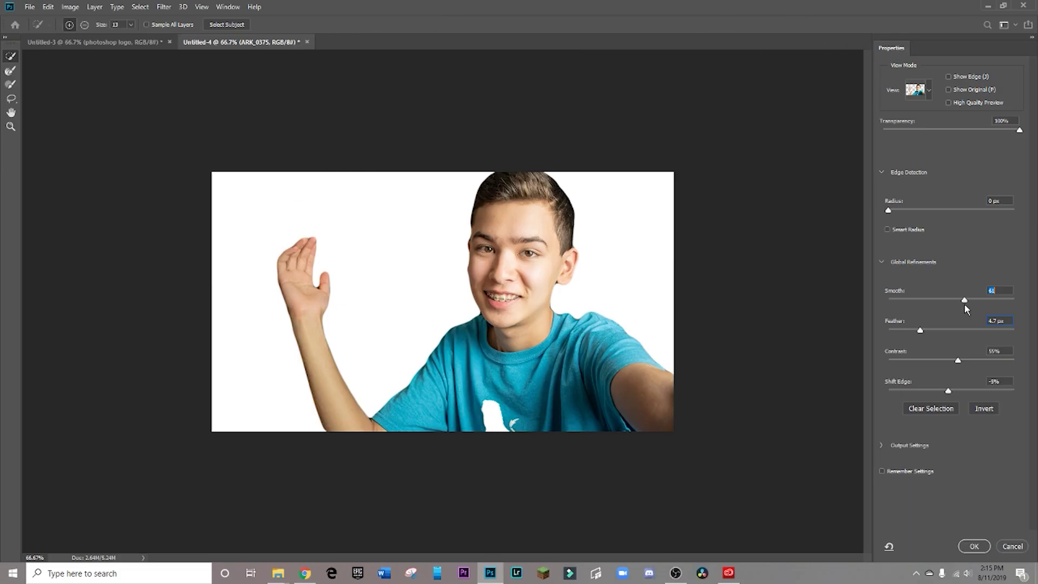
{"action": "left_click", "coordinate": [977, 547]}
Step: Copy the person to a new layer and give it an Outer Glow with wider Spread and Size
{"action": "right_click", "coordinate": [421, 244]}
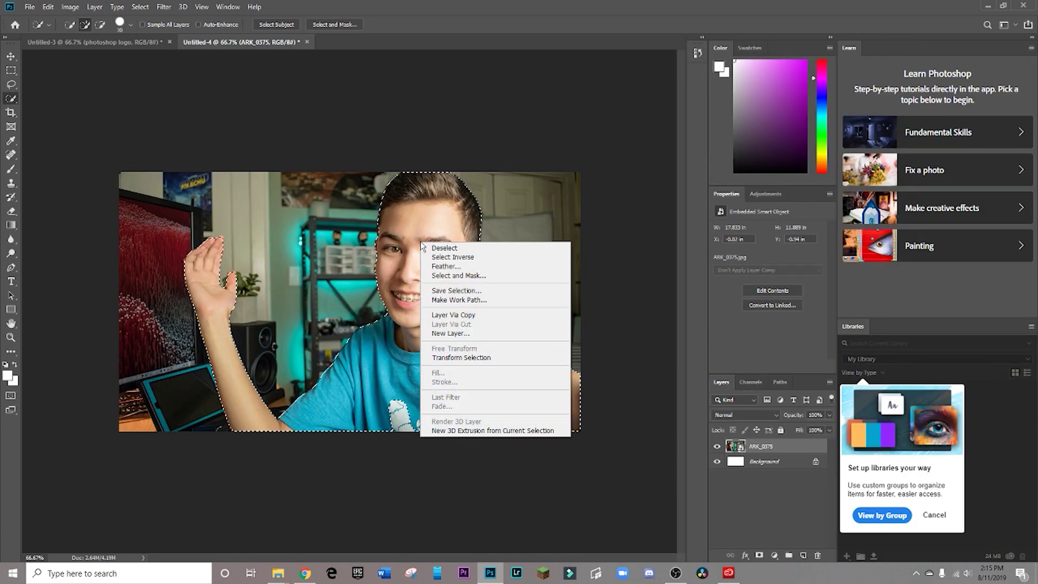
{"action": "left_click", "coordinate": [474, 317]}
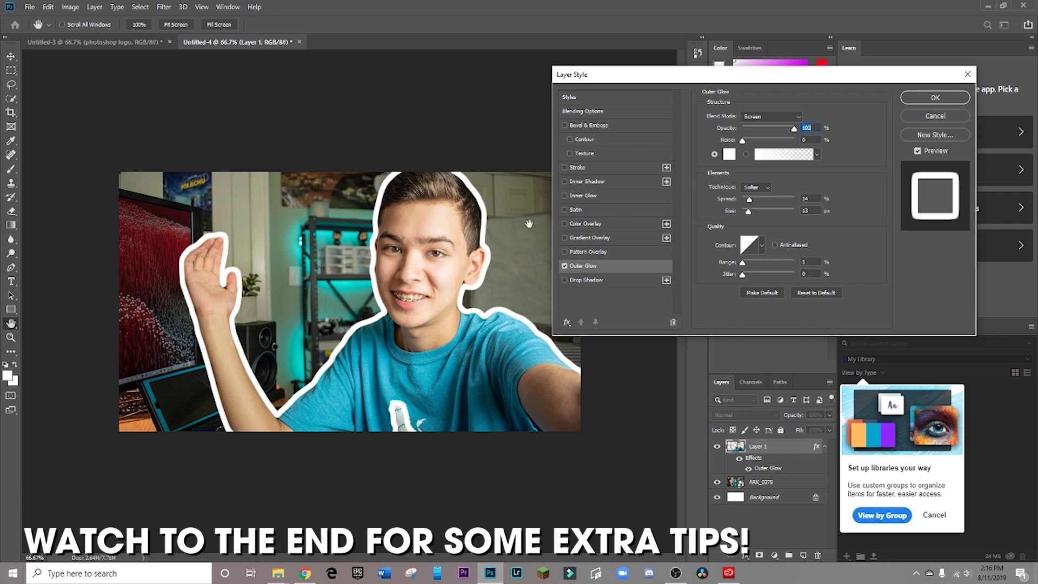
{"action": "left_click_drag", "start_coordinate": [728, 79], "coordinate": [698, 96]}
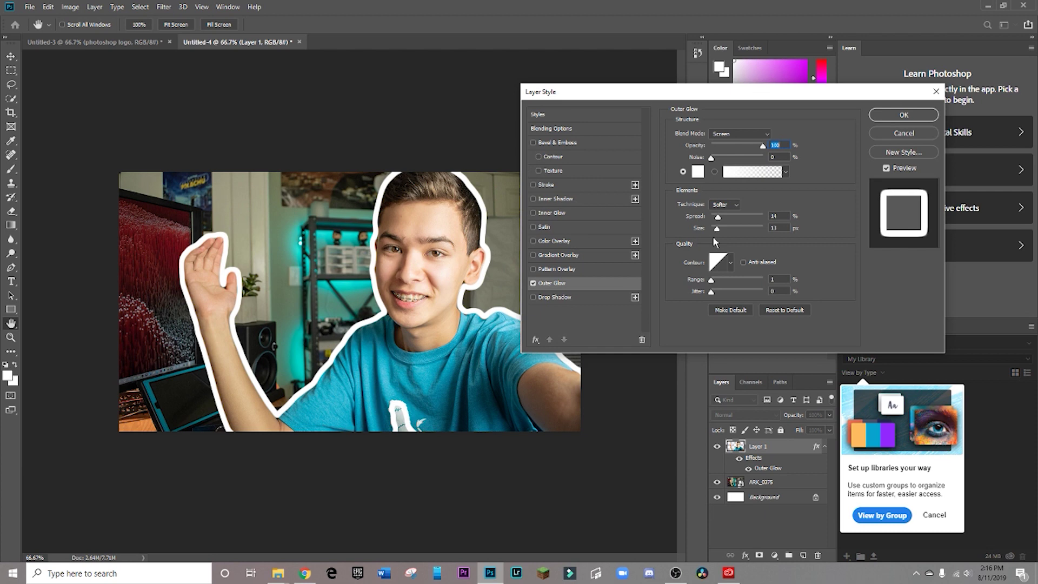
{"action": "mouse_move", "coordinate": [717, 229]}
{"action": "left_mouse_down"}
{"action": "mouse_move", "coordinate": [740, 229]}
{"action": "mouse_move", "coordinate": [715, 233]}
{"action": "mouse_move", "coordinate": [728, 230]}
{"action": "left_mouse_up"}
{"action": "left_click_drag", "start_coordinate": [711, 280], "coordinate": [764, 283]}
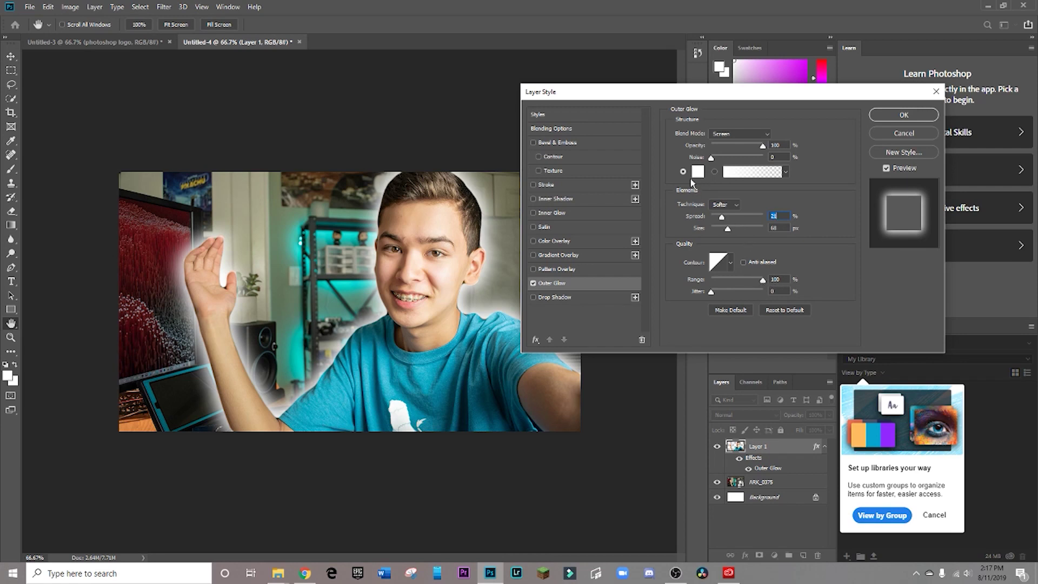
Step: Try e60c0c, teal, yellow and magenta as the glow colour in the Color Picker
{"action": "left_click", "coordinate": [698, 172]}
{"action": "type", "text": "e60c0c"}
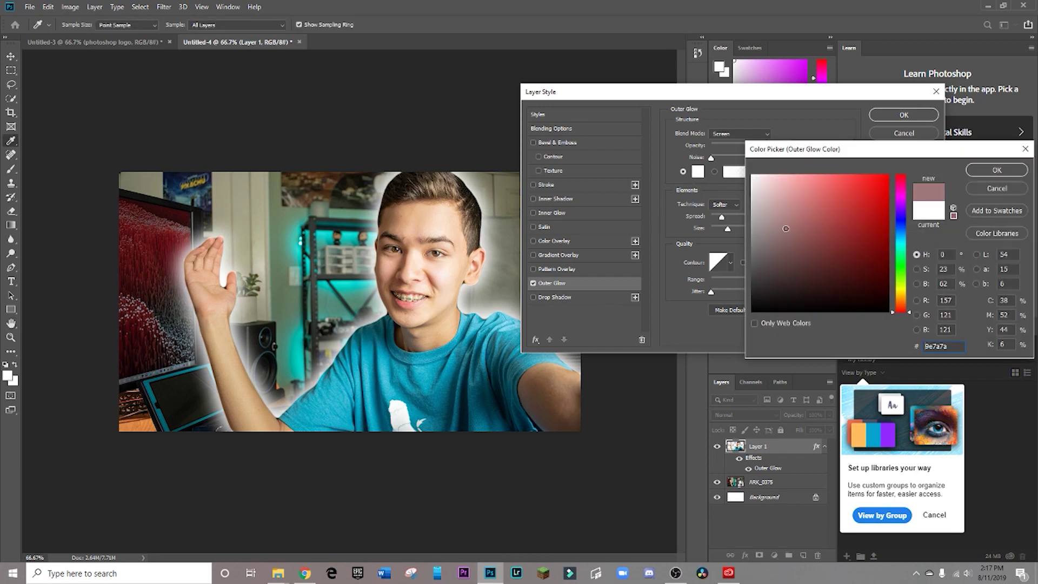
{"action": "left_click", "coordinate": [901, 248]}
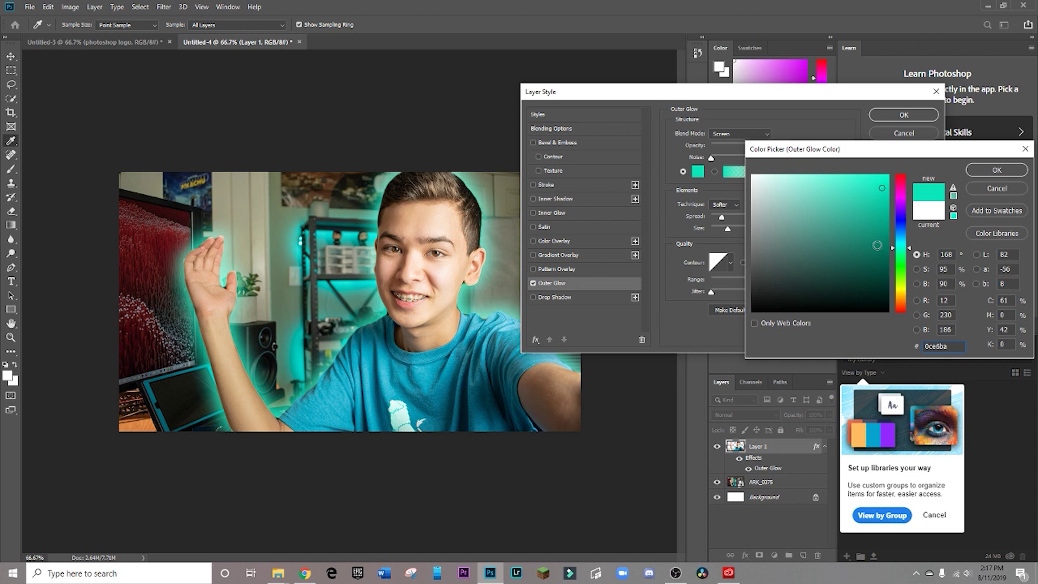
{"action": "left_click", "coordinate": [899, 292]}
{"action": "left_click_drag", "start_coordinate": [836, 262], "coordinate": [901, 165]}
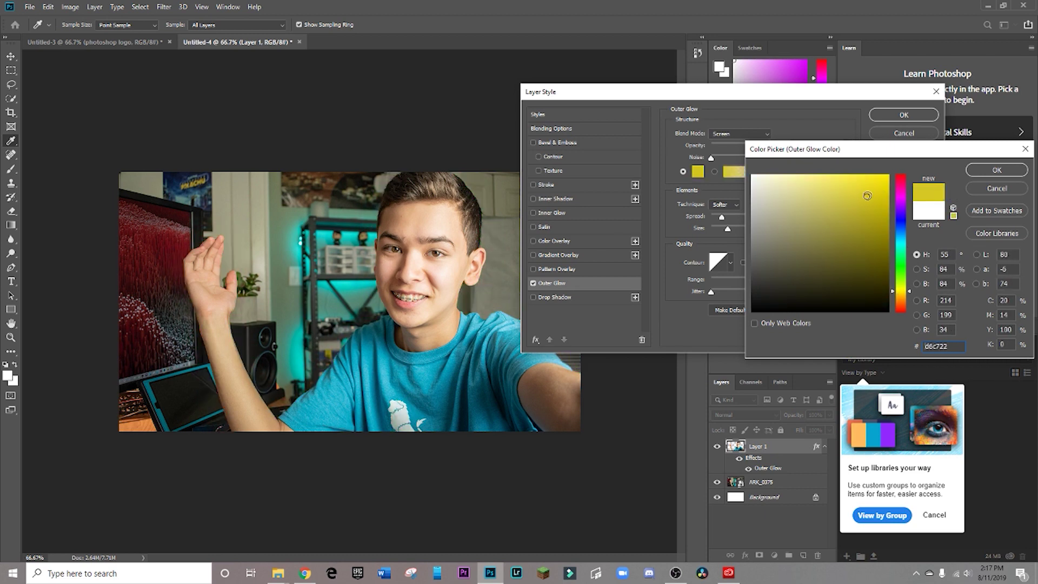
{"action": "left_click", "coordinate": [901, 195]}
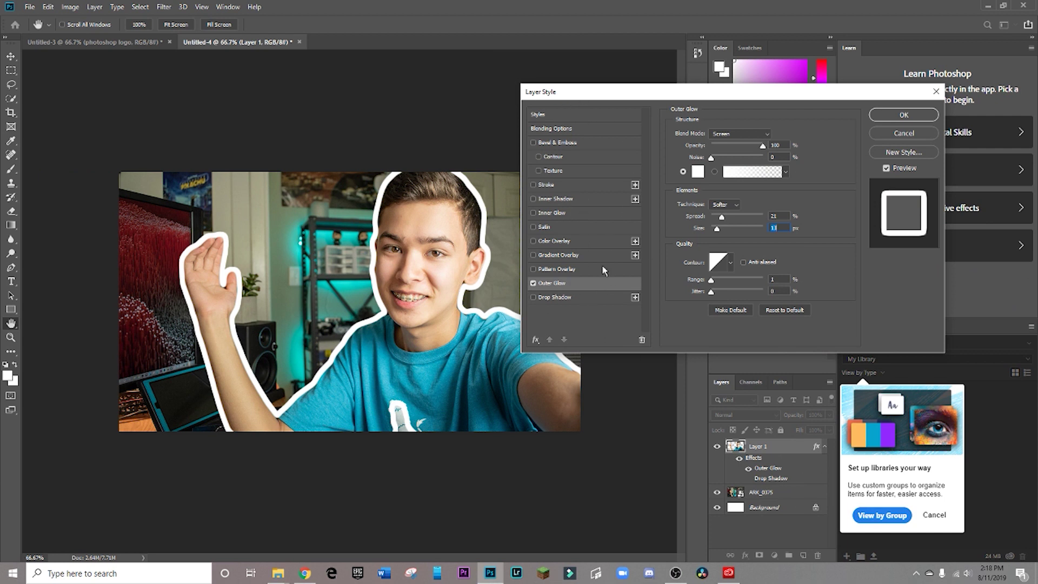
Step: Add a Drop Shadow with Spread 25% and Size 122 px, then apply both effects
{"action": "left_click", "coordinate": [559, 298]}
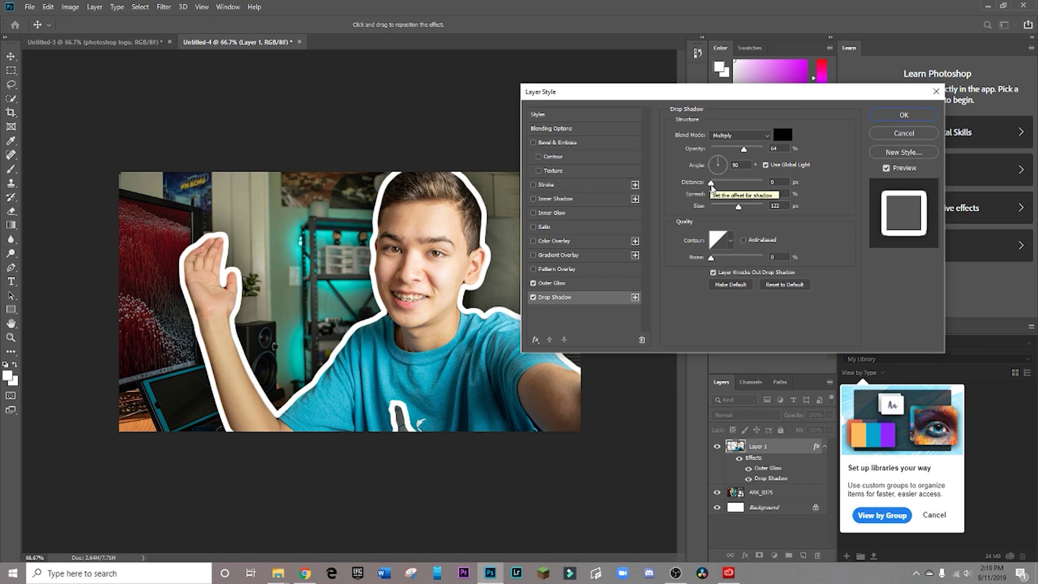
{"action": "left_click_drag", "start_coordinate": [712, 194], "coordinate": [758, 200]}
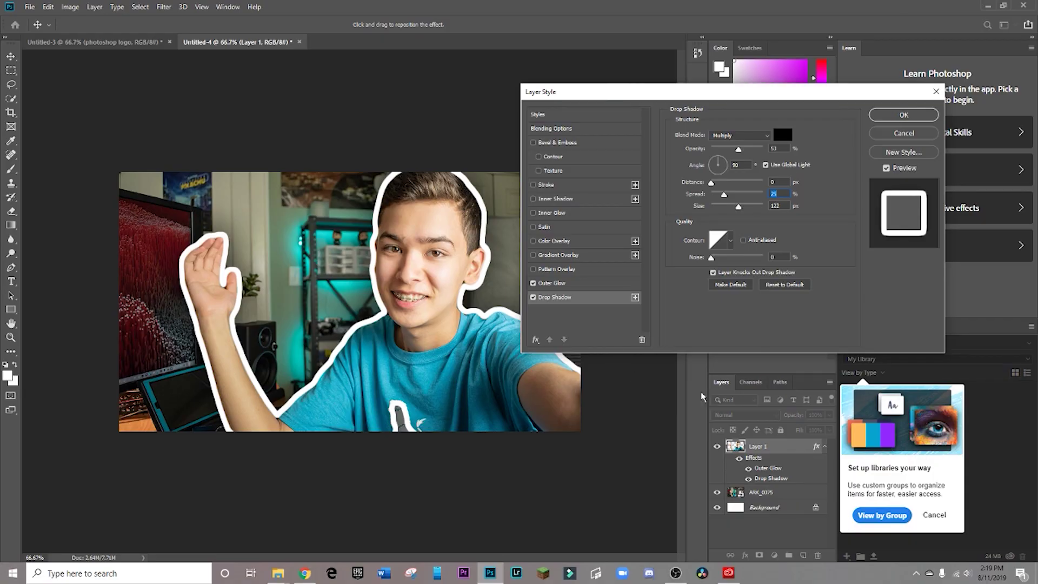
{"action": "left_click", "coordinate": [904, 114]}
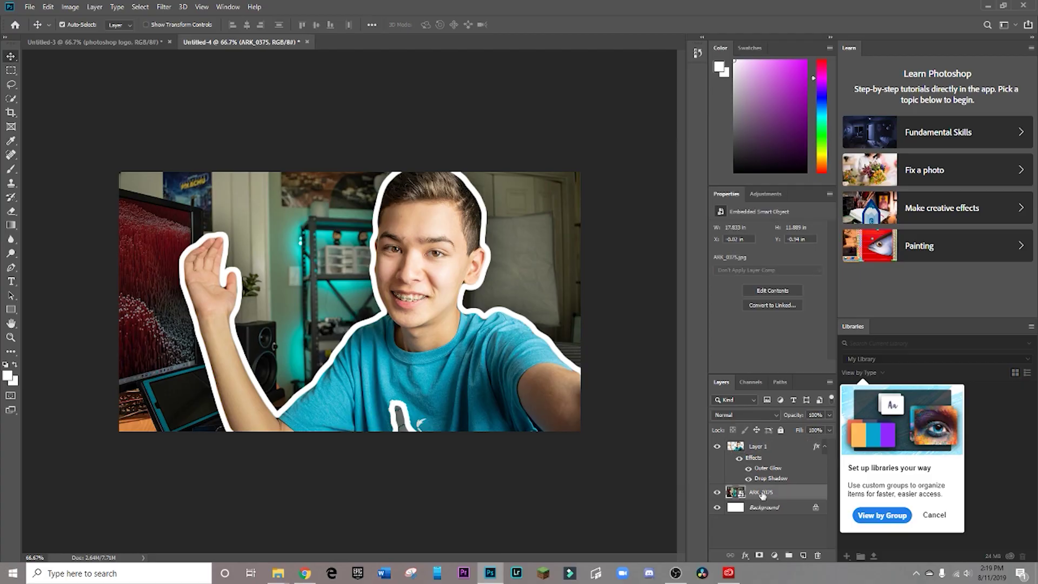
Step: Darken the ARK_0375 background layer with an Image > Adjustments > Exposure adjustment
{"action": "left_click", "coordinate": [761, 448]}
{"action": "left_click", "coordinate": [782, 493]}
{"action": "left_click", "coordinate": [72, 10]}
{"action": "mouse_move", "coordinate": [89, 35]}
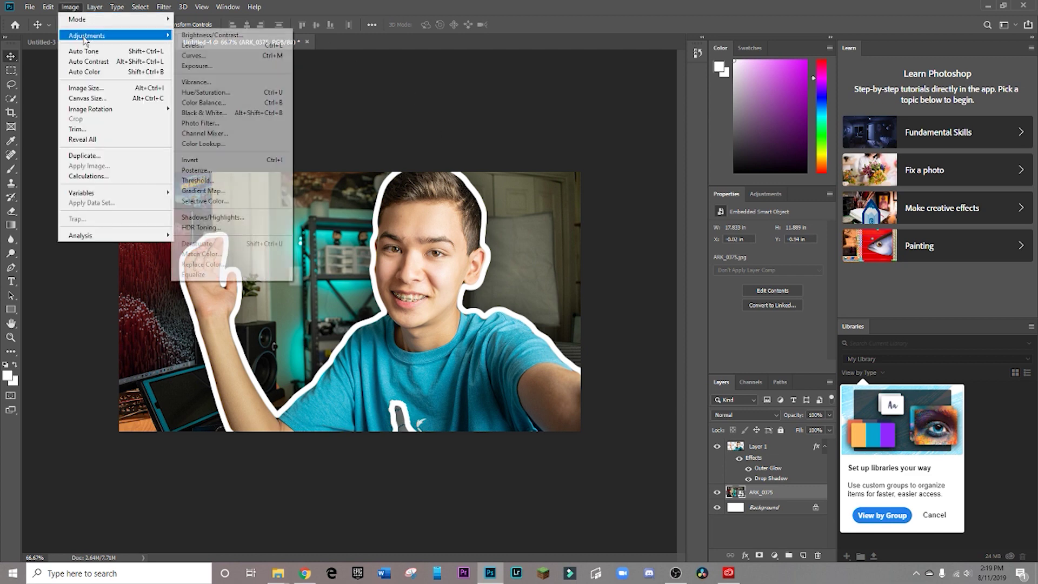
{"action": "left_click", "coordinate": [200, 66]}
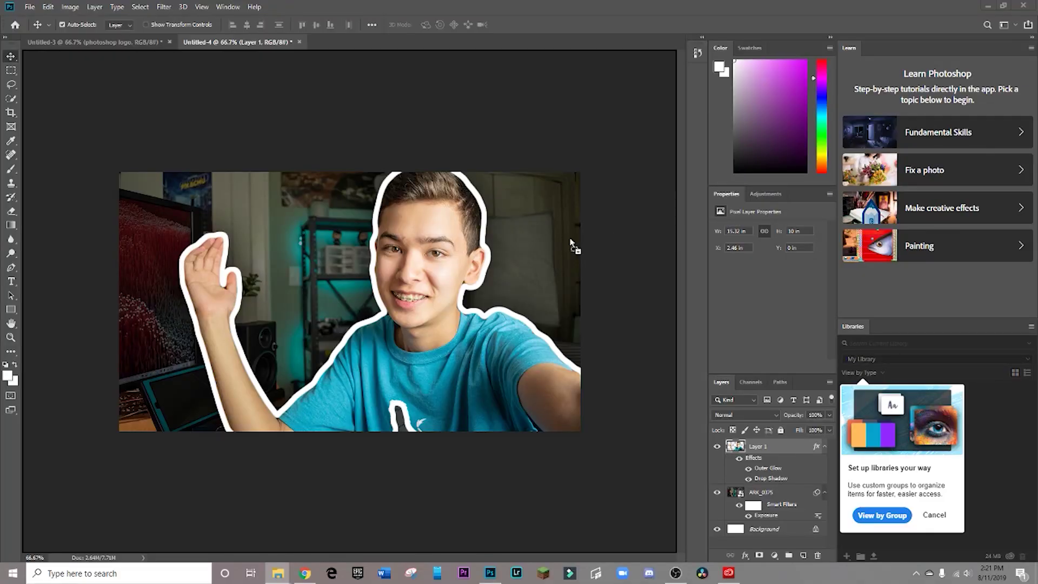
Step: Commit the Ps logo at the upper right and move its layer below Layer 1
{"action": "left_click_drag", "start_coordinate": [572, 240], "coordinate": [513, 231]}
{"action": "left_click", "coordinate": [413, 24]}
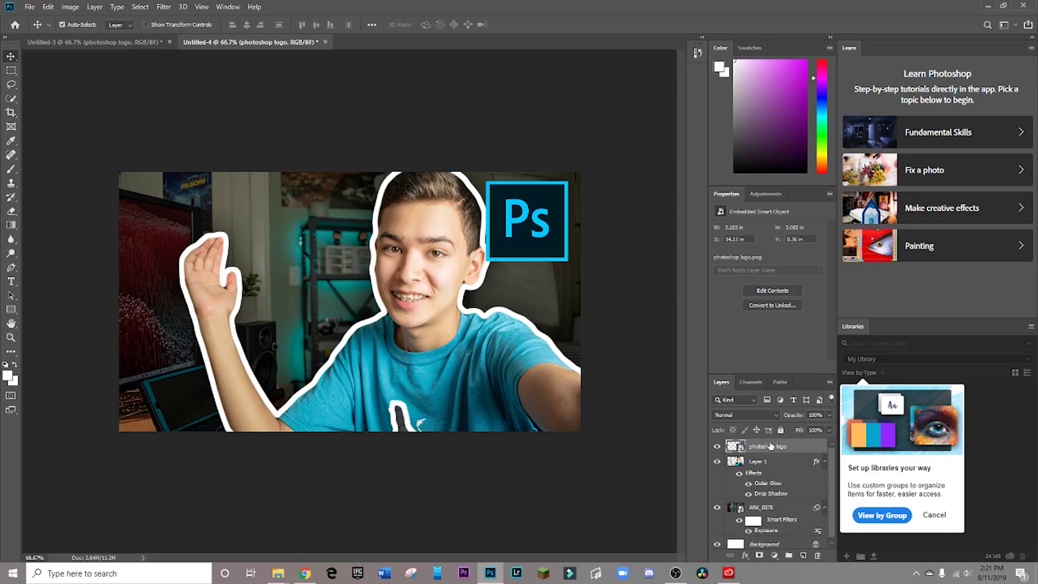
{"action": "left_click_drag", "start_coordinate": [784, 450], "coordinate": [791, 505]}
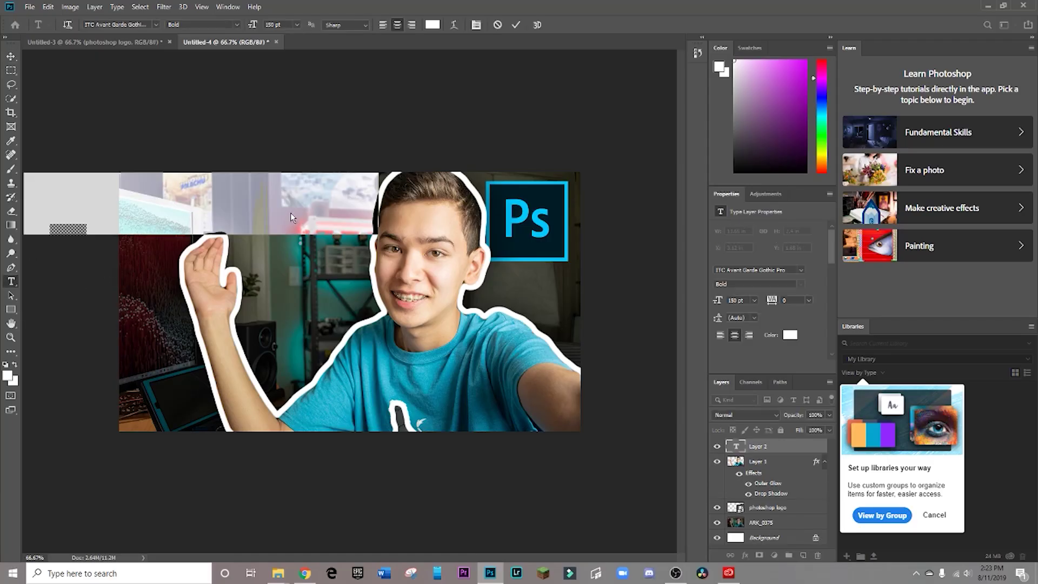
Step: Type OUTLINE and EFFECT on two lines, commit, and move the text to the upper left
{"action": "type", "text": "OUTLINE"}
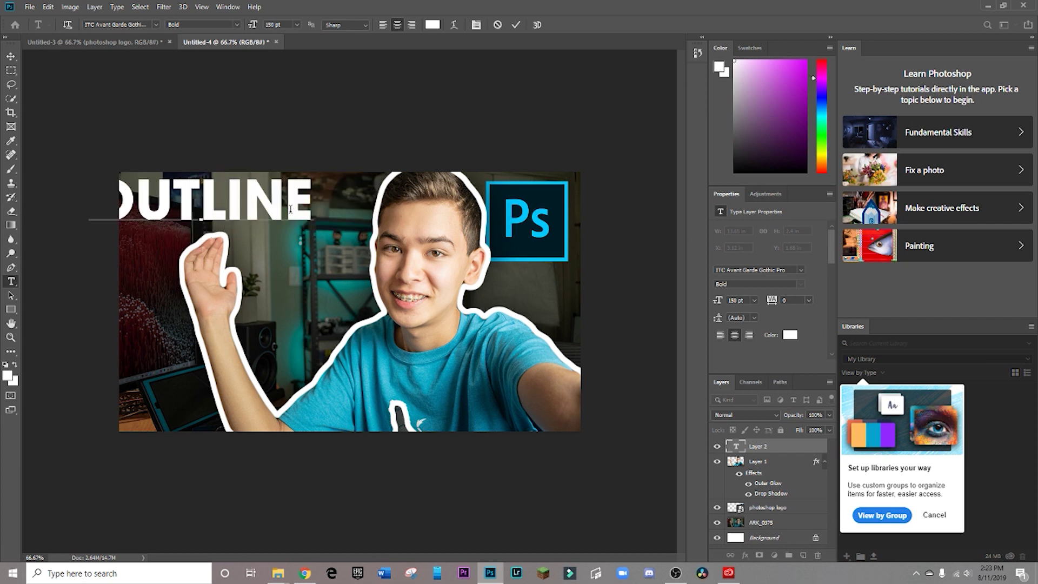
{"action": "key", "text": "Return"}
{"action": "type", "text": "EFFECT"}
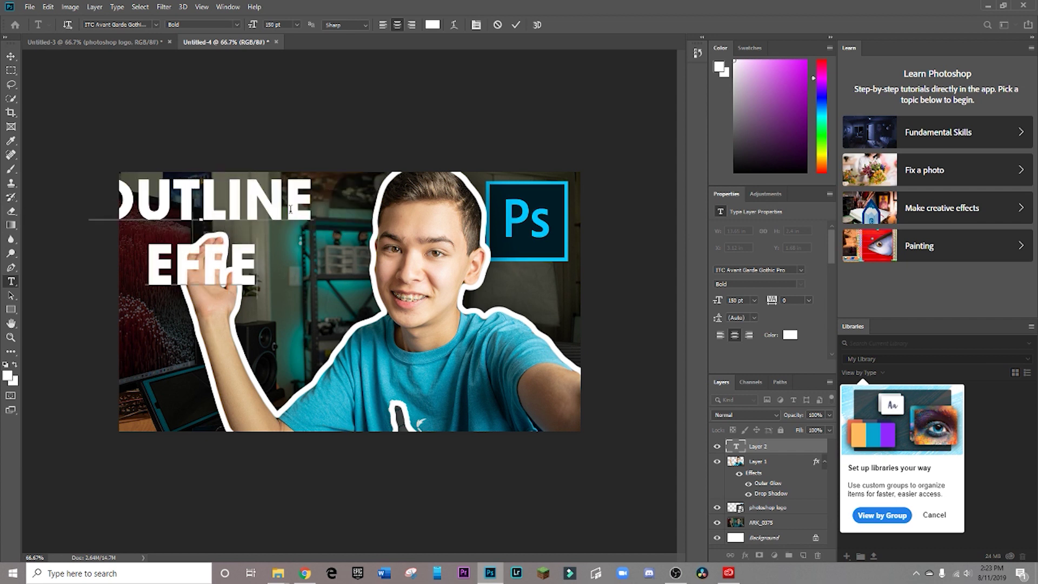
{"action": "key", "text": "ctrl+Return"}
{"action": "key", "text": "v"}
{"action": "left_click_drag", "start_coordinate": [200, 187], "coordinate": [238, 203]}
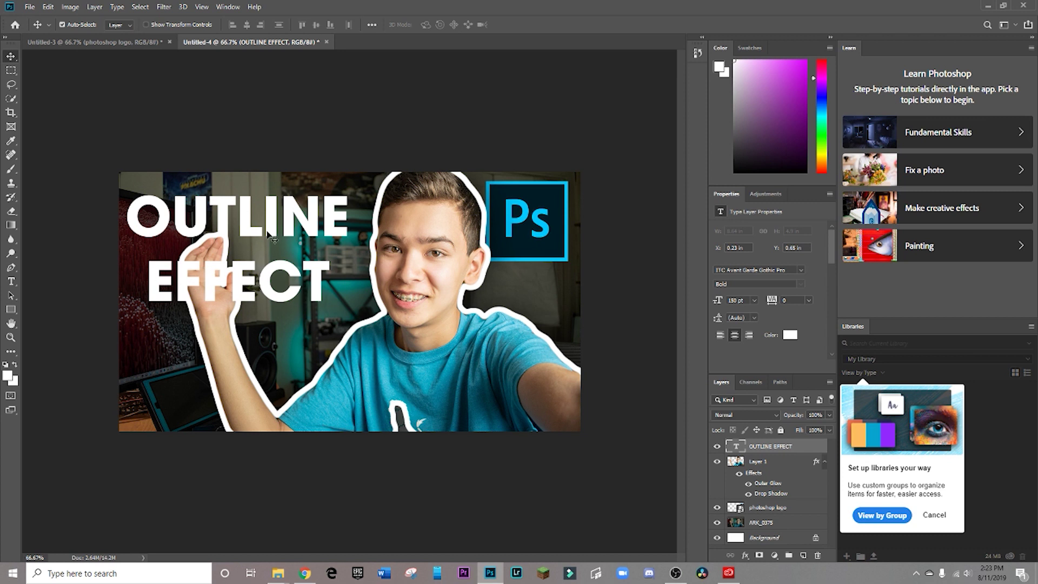
{"action": "left_click_drag", "start_coordinate": [271, 239], "coordinate": [270, 227]}
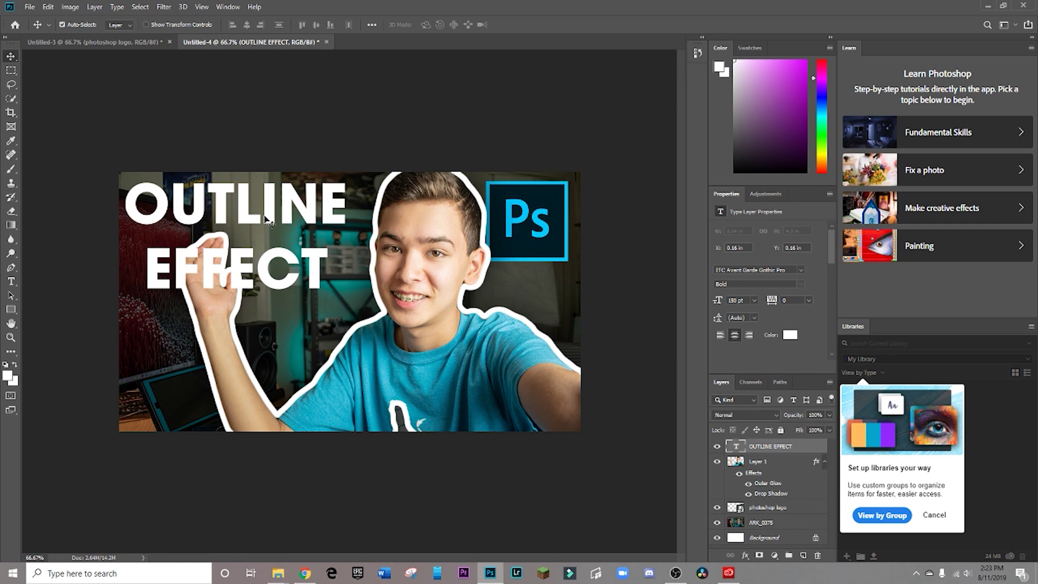
Step: Apply a Layer > Layer Style > Drop Shadow to the OUTLINE EFFECT text layer
{"action": "double_click", "coordinate": [208, 207]}
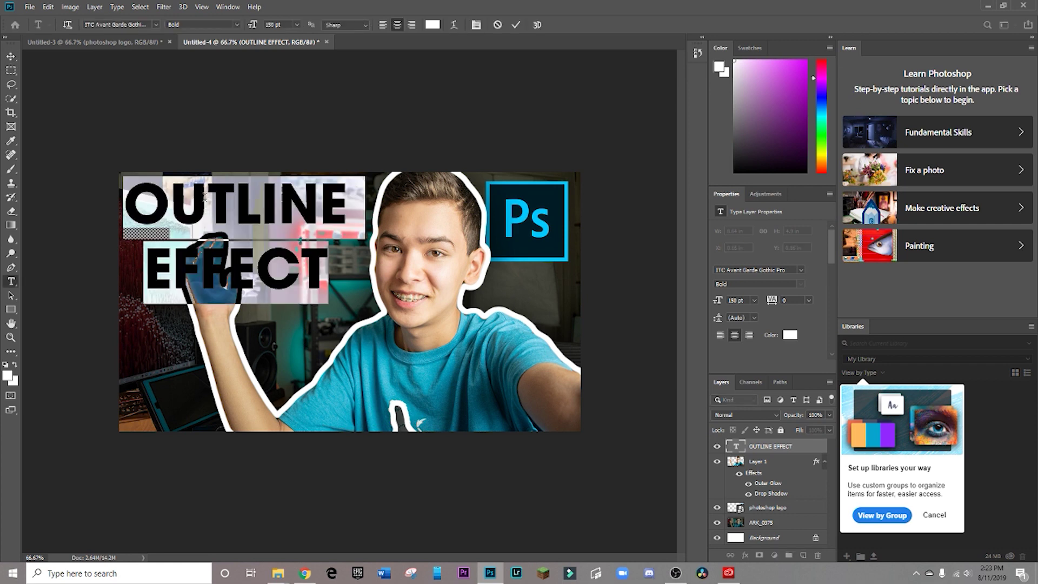
{"action": "left_click", "coordinate": [94, 7]}
{"action": "mouse_move", "coordinate": [152, 113]}
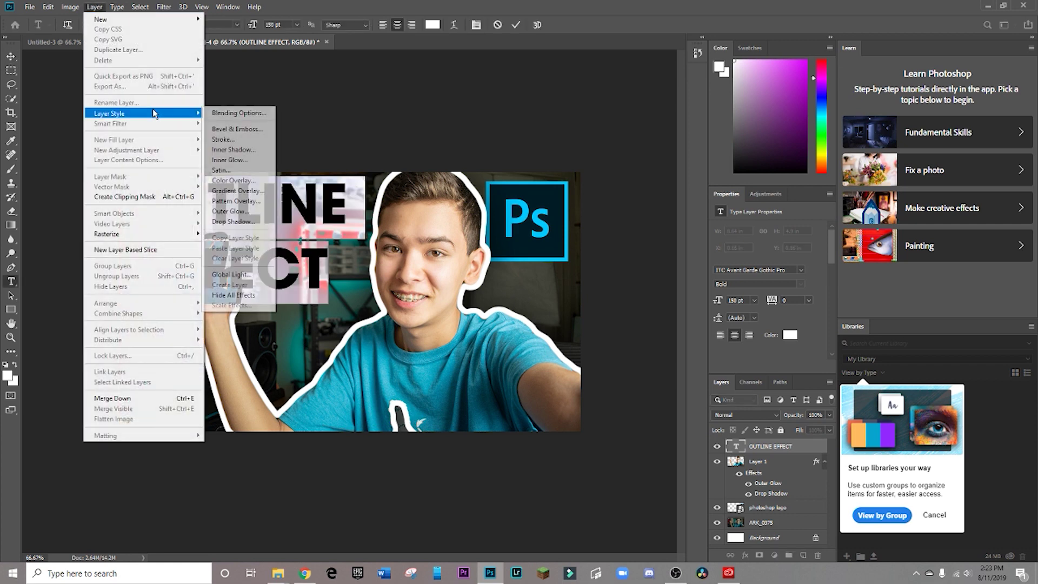
{"action": "left_click", "coordinate": [251, 223]}
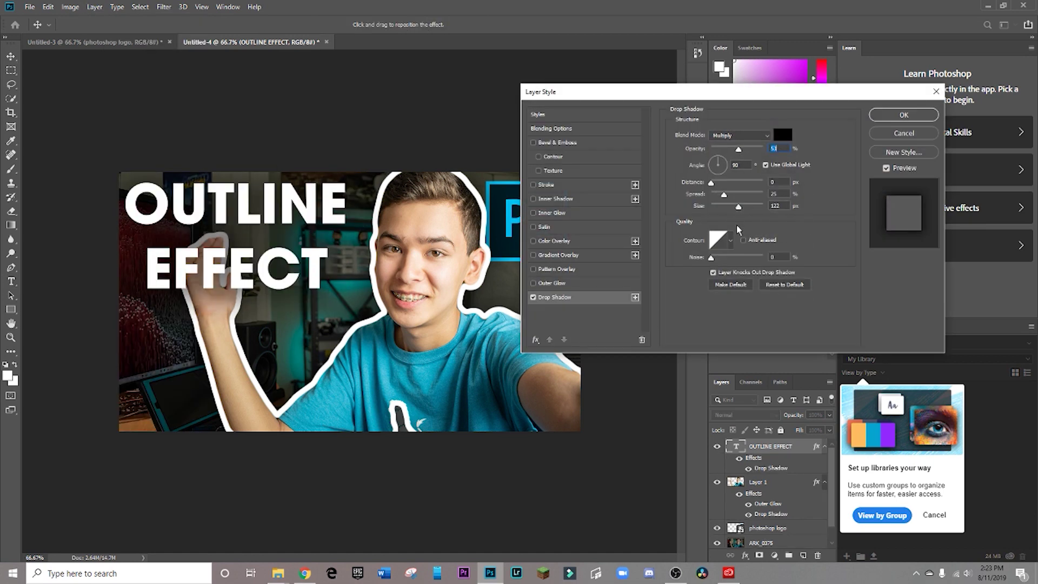
{"action": "left_click", "coordinate": [878, 116]}
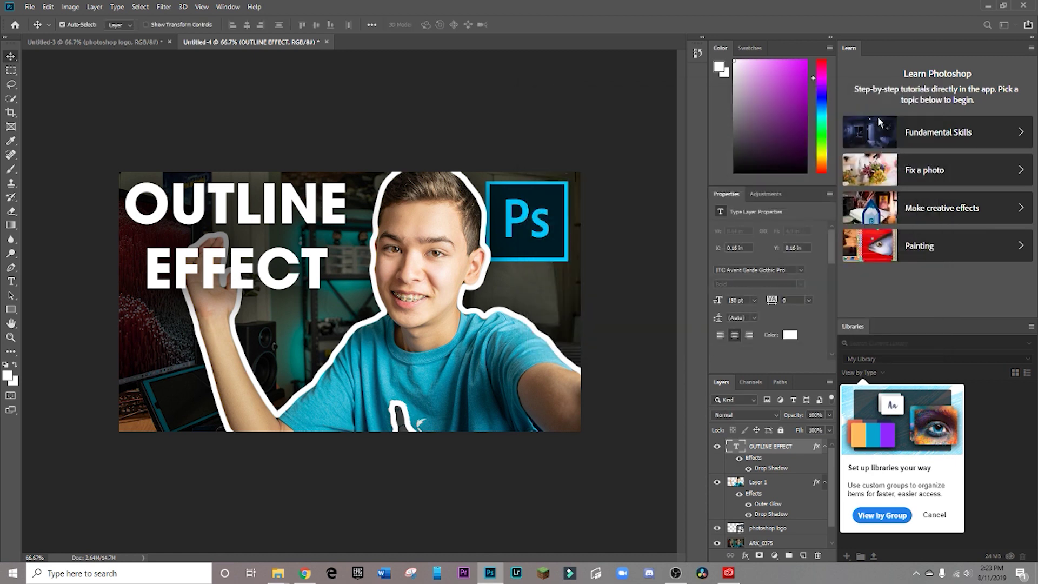